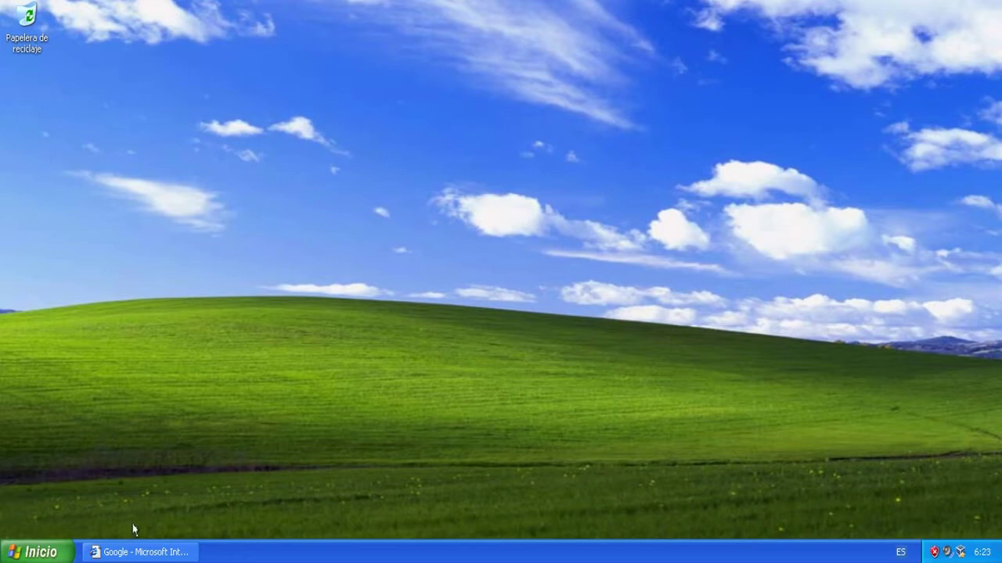
Search Google for "squassel" and open the Quassel IRC website from the results
left_click(177, 553)
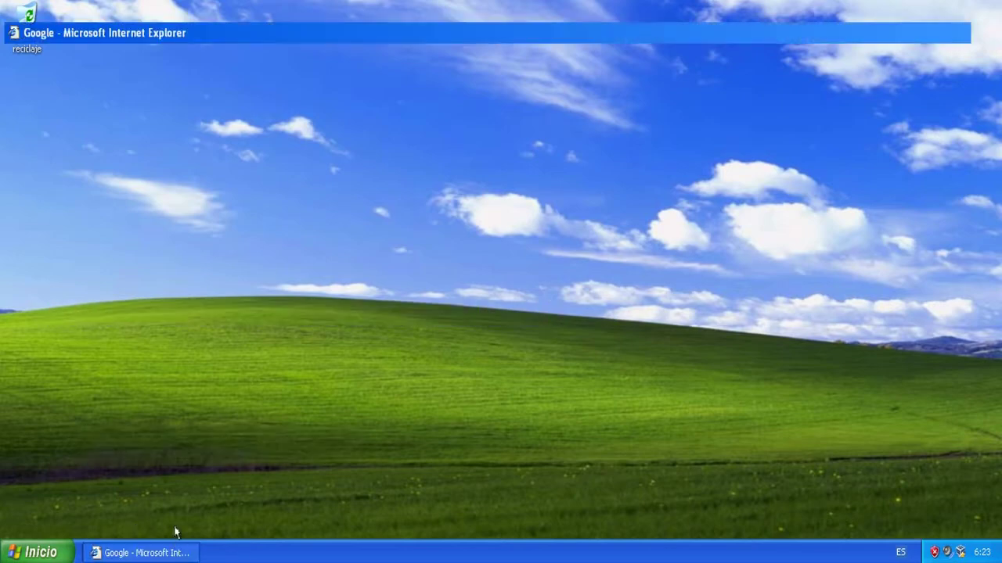
type("squassel")
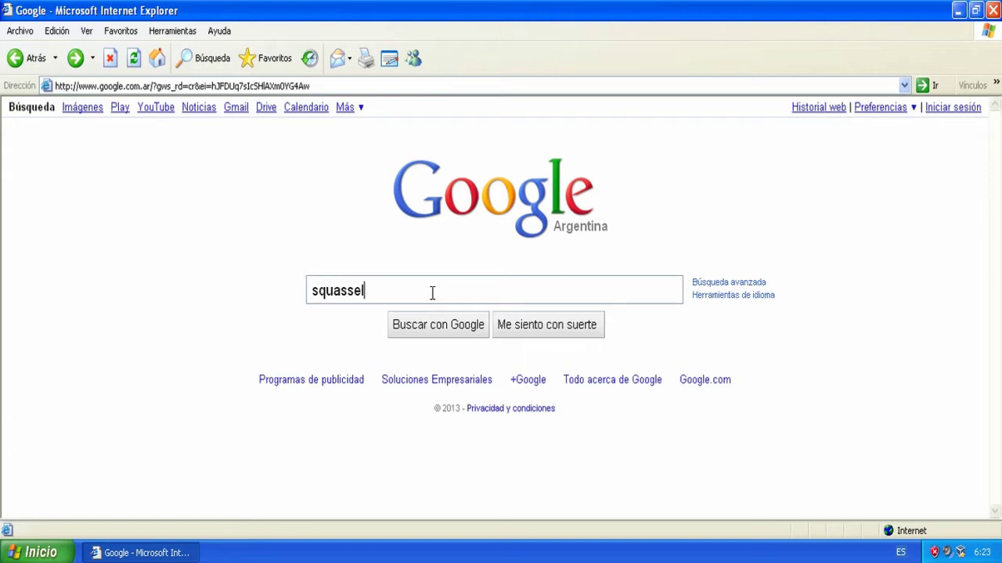
key("Return")
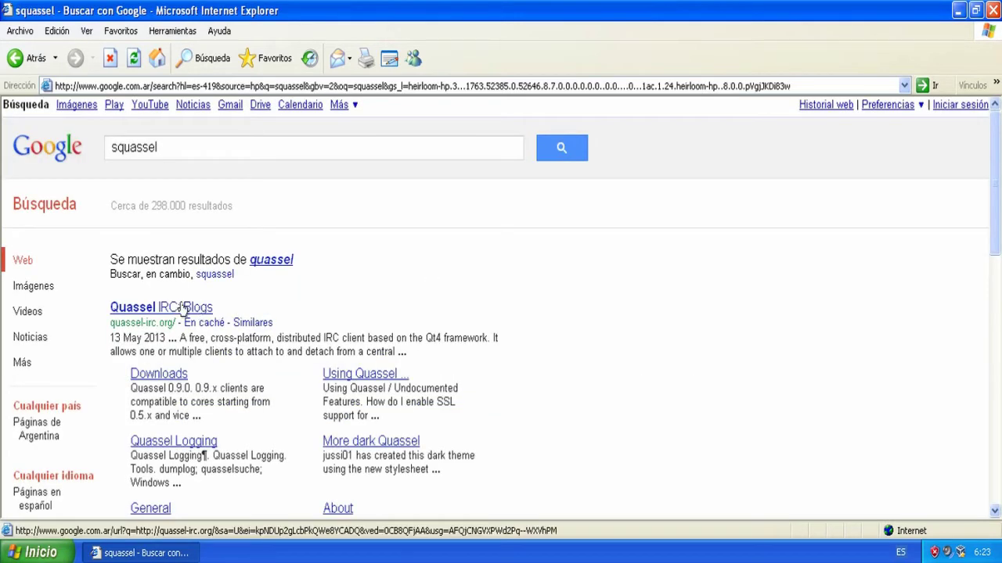
left_click_drag(213, 308, 111, 312)
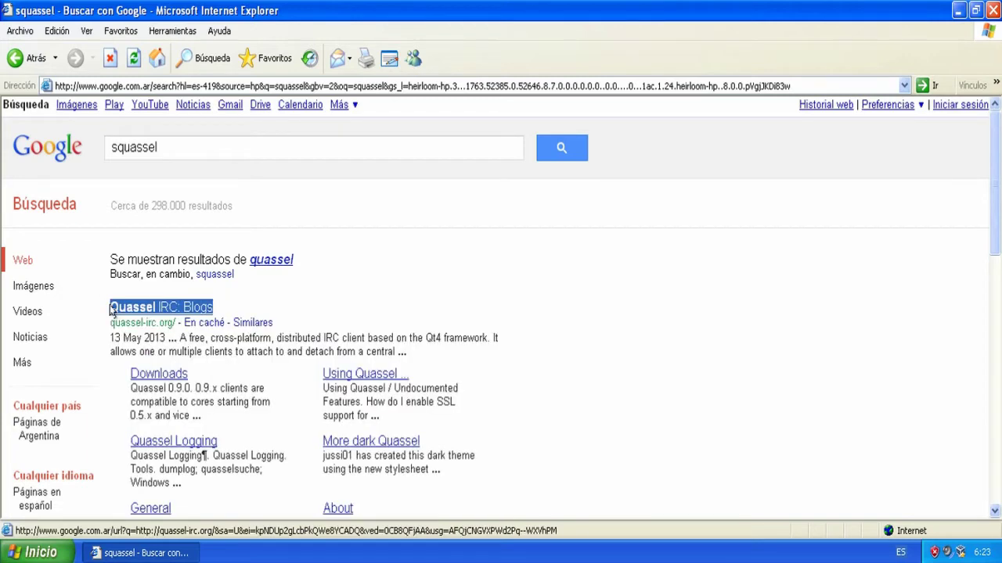
left_click(172, 309)
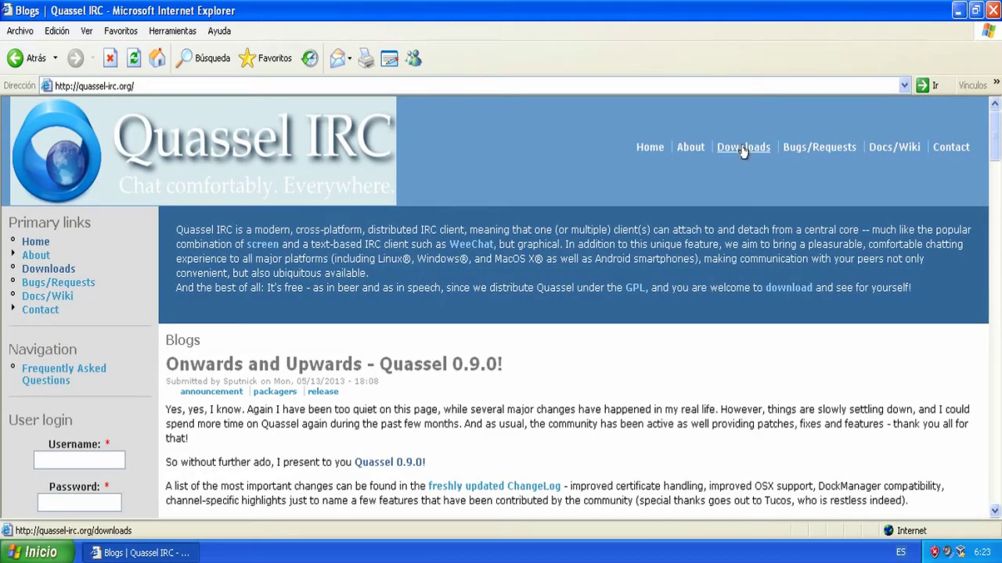
Open the Quassel downloads page and run the Windows installer quassel-x86-setup-0.9.0.exe directly, accepting the security warnings
left_click(742, 148)
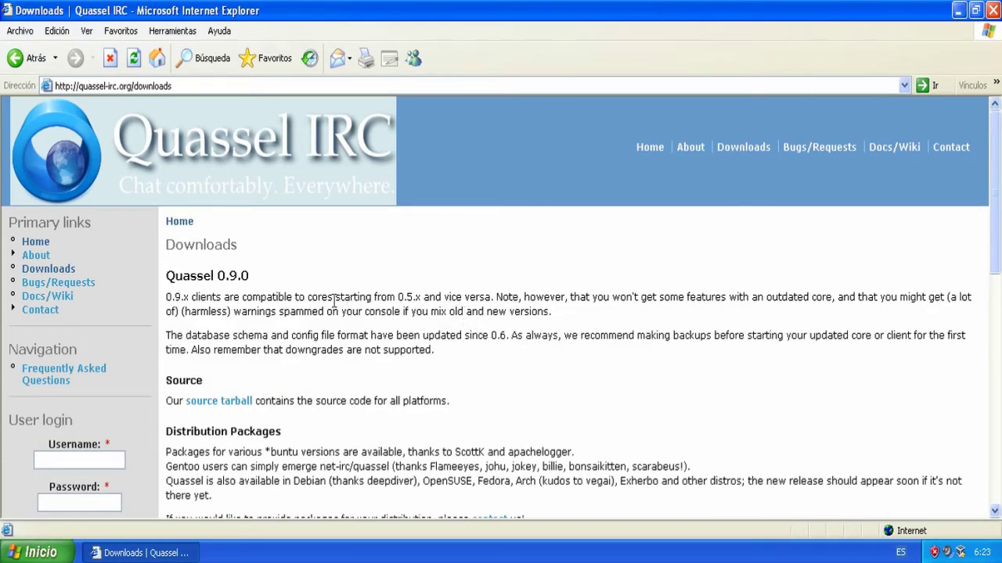
scroll(308, 289, "down", 4)
scroll(307, 290, "down", 3)
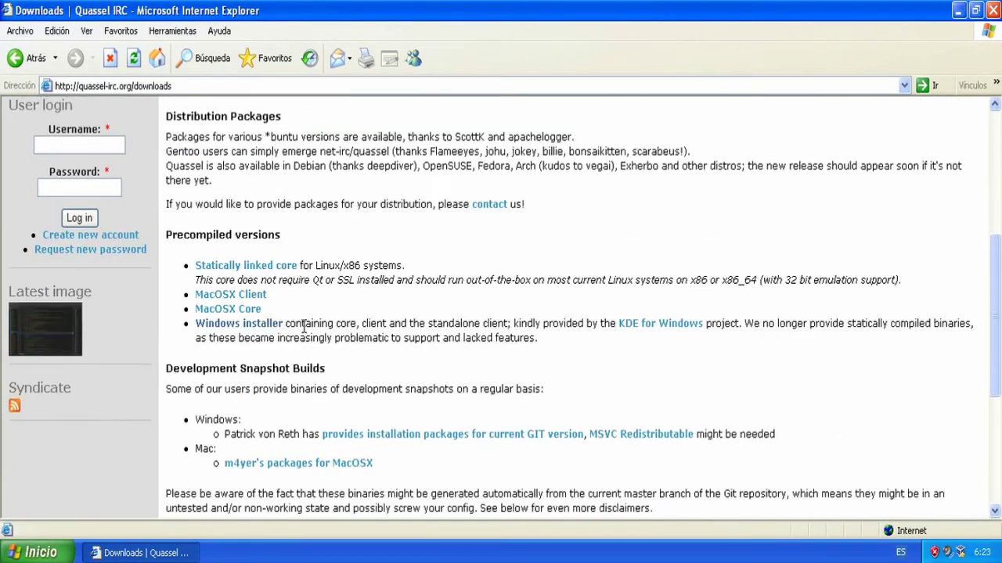
left_click(242, 324)
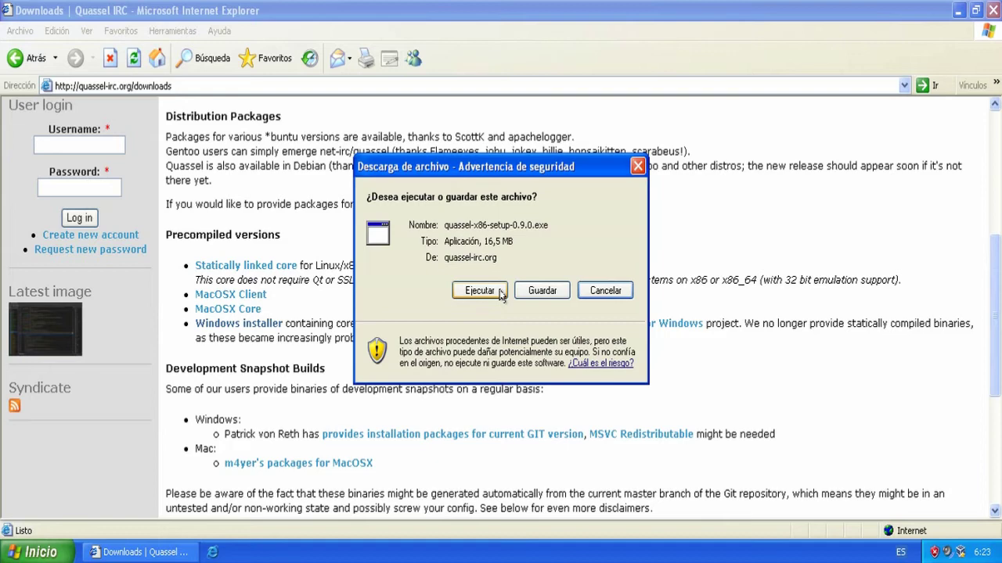
left_click(500, 292)
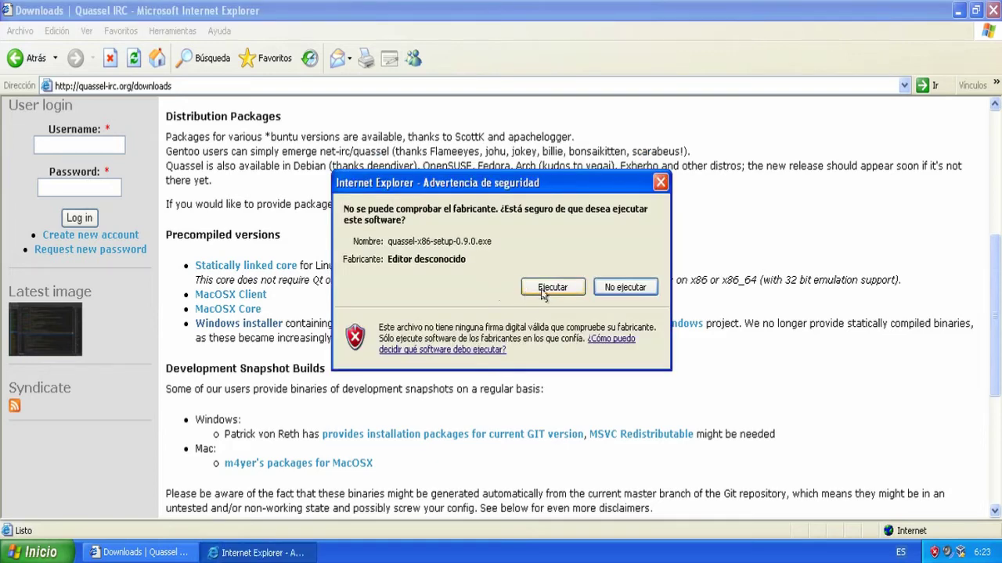
left_click(545, 290)
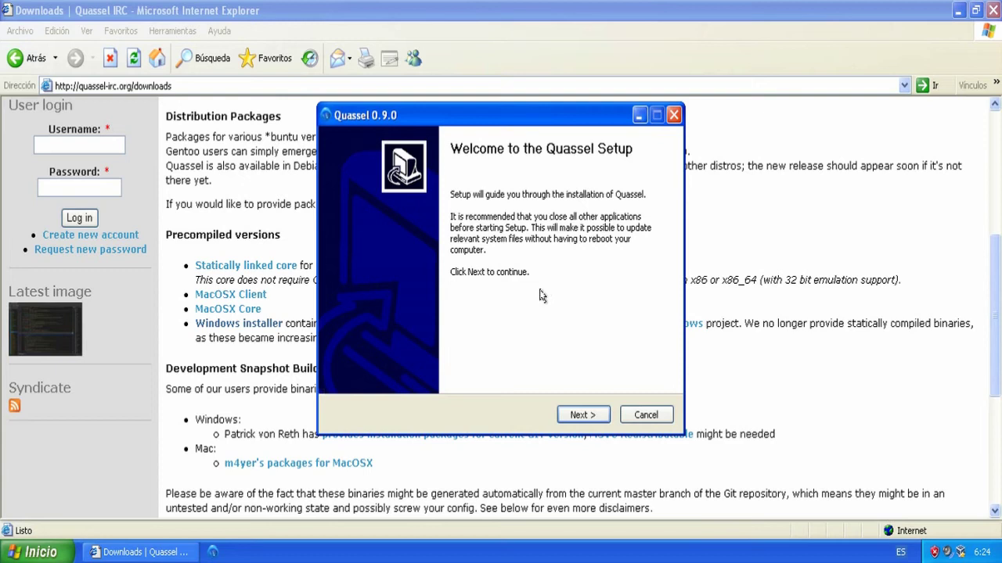
Install Quassel with the Minimal install type and Start menu folder Quassel, close the browser, and finish setup with Run Quassel enabled
left_click(581, 416)
left_click(581, 416)
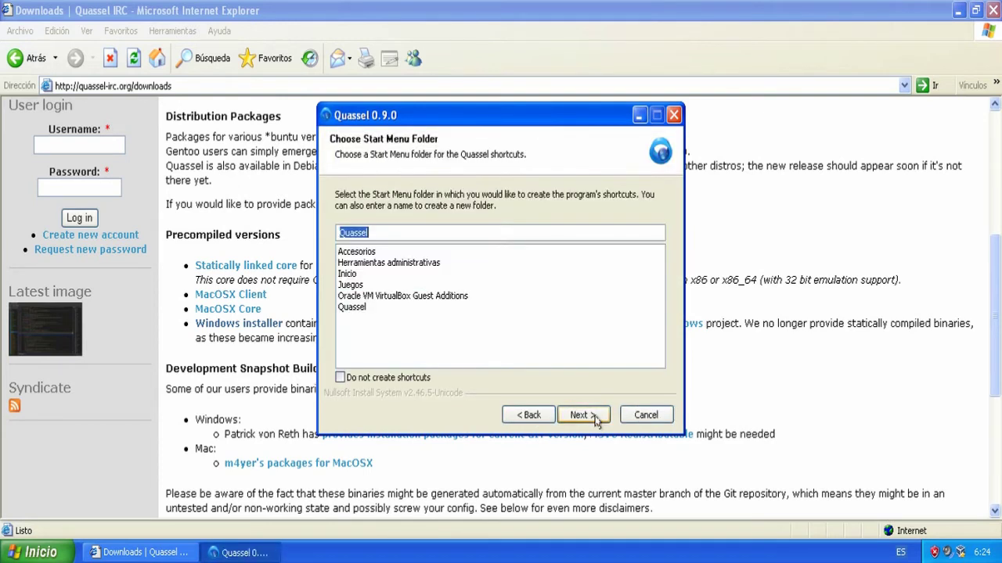
left_click(583, 416)
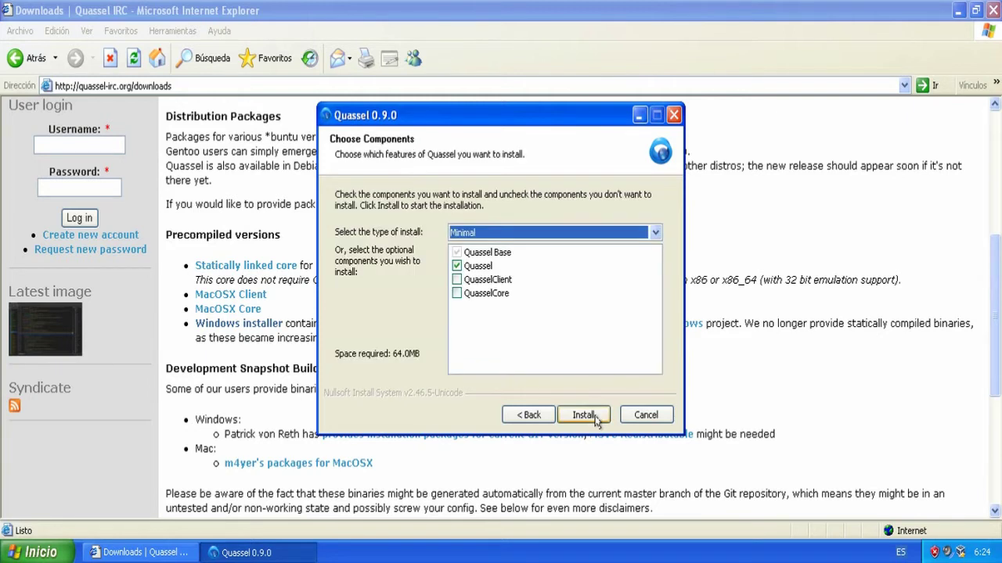
left_click(583, 415)
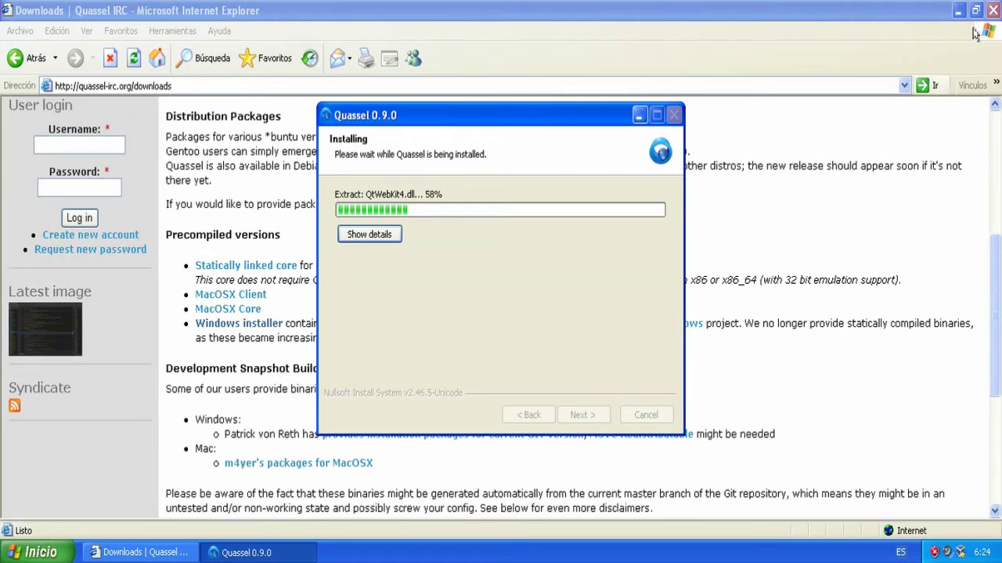
left_click(992, 10)
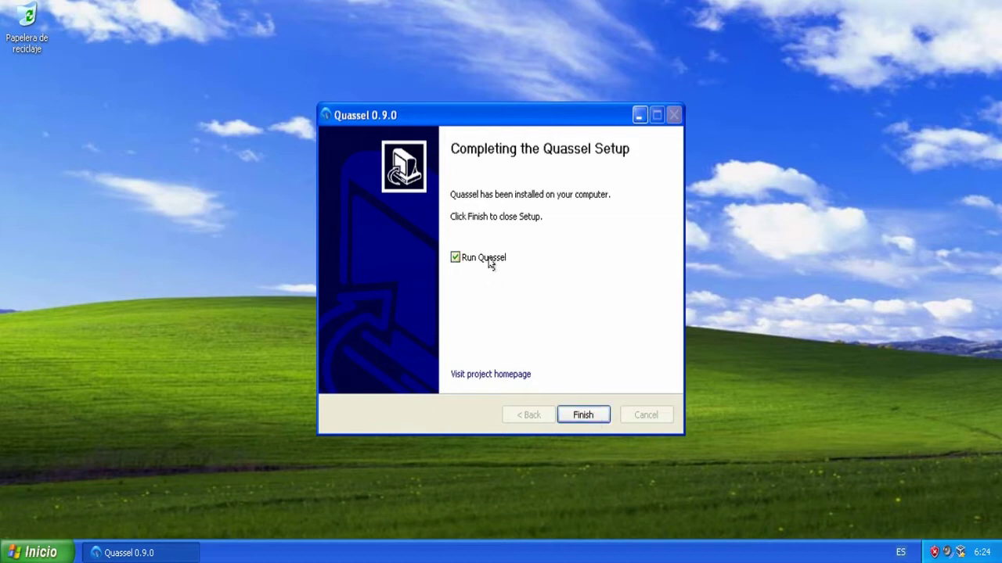
left_click(584, 414)
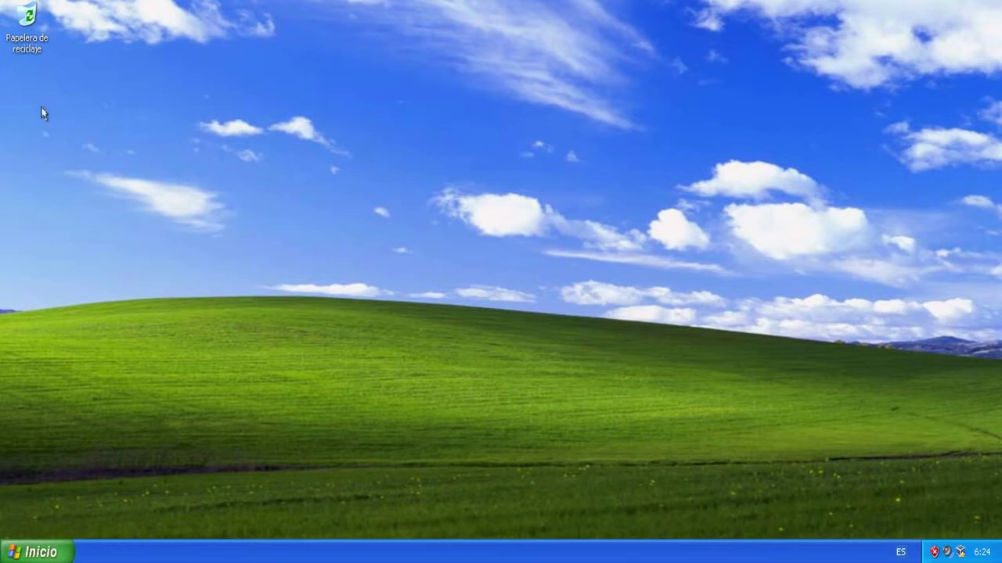
left_click_drag(42, 109, 194, 375)
left_click_drag(83, 110, 259, 385)
left_click_drag(259, 300, 136, 139)
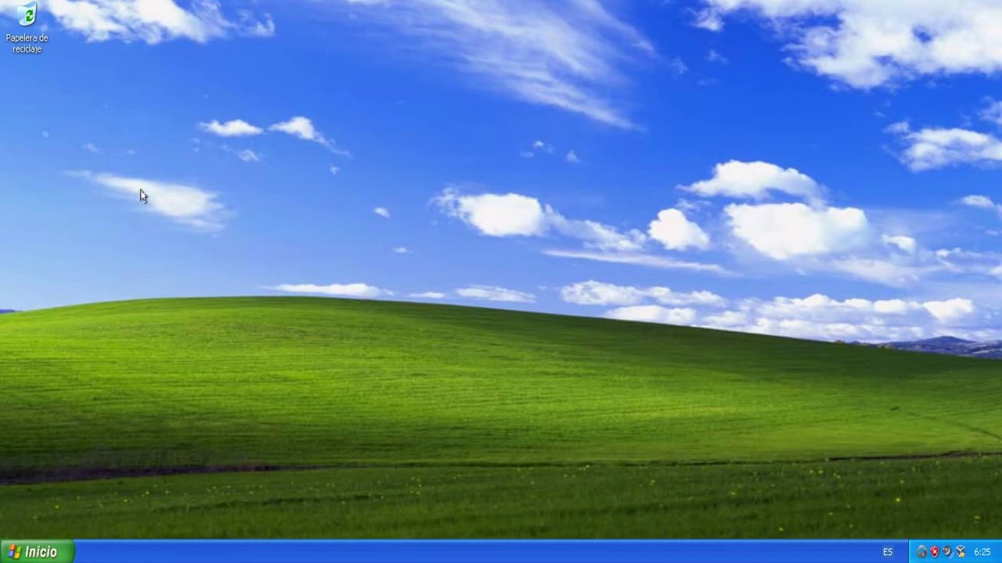
left_click_drag(93, 112, 126, 89)
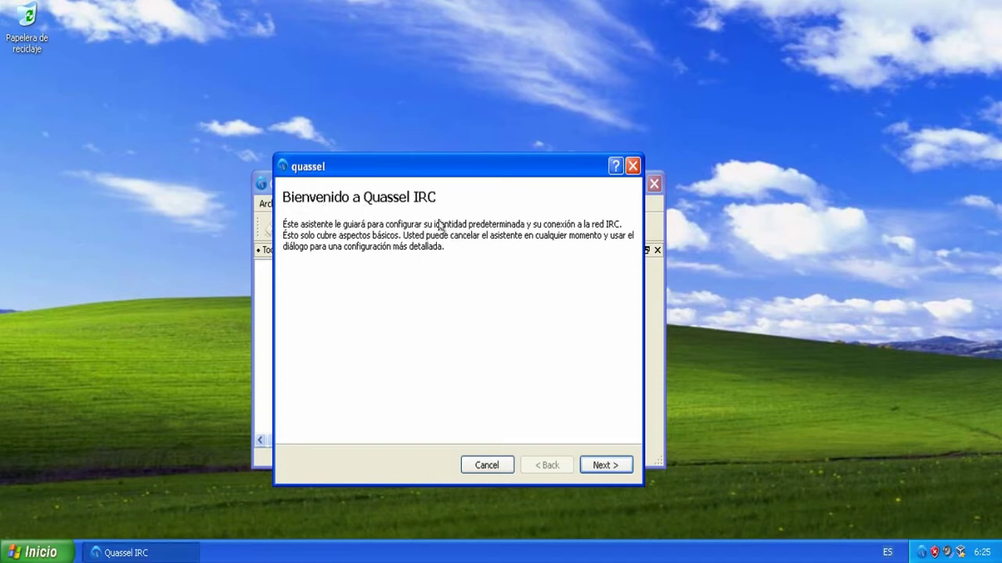
Continue past the welcome page and set the identity's real name to TuNick
left_click(603, 465)
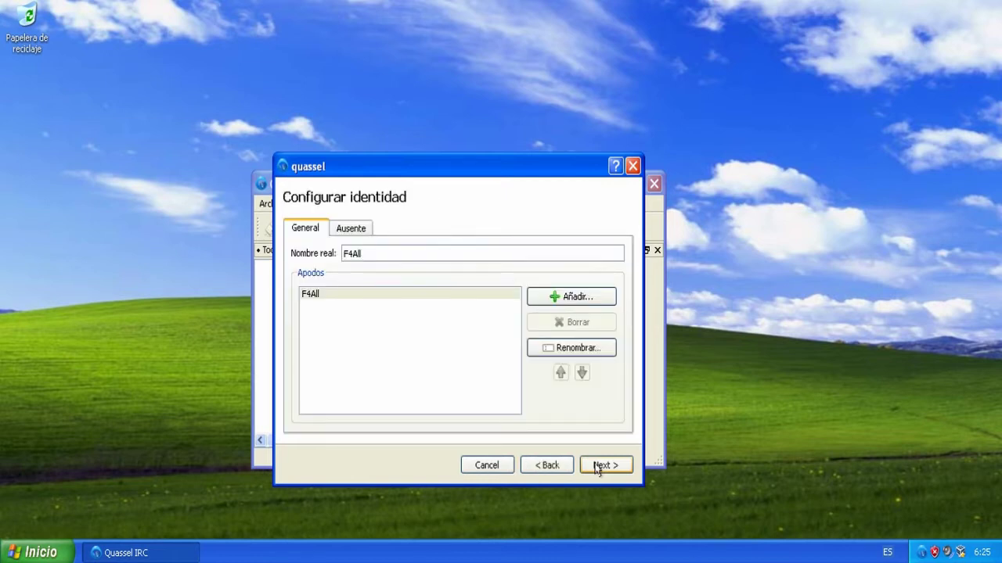
left_click_drag(402, 252, 343, 252)
type("TuNick")
key("BackSpace")
key("BackSpace")
type("ck")
Rename the existing nickname in the identity's nickname list to TuNick
left_click(469, 297)
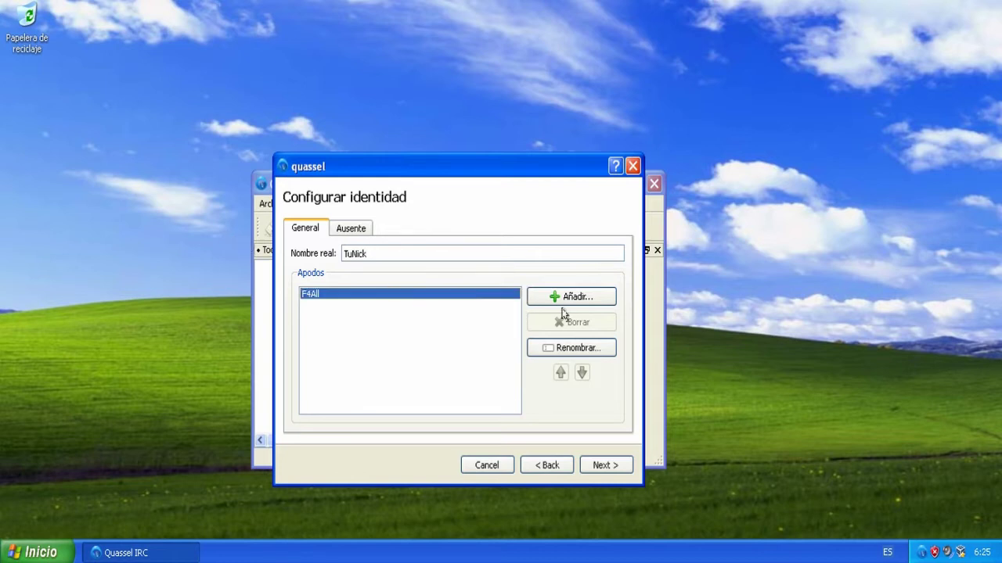
left_click(576, 354)
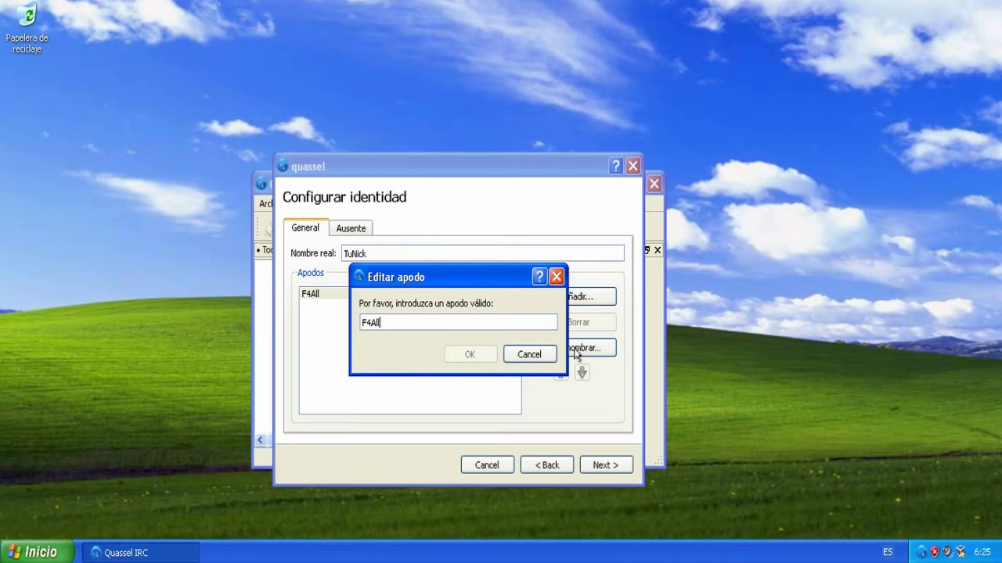
key("BackSpace")
key("BackSpace")
key("BackSpace")
key("BackSpace")
key("BackSpace")
type("TuNick")
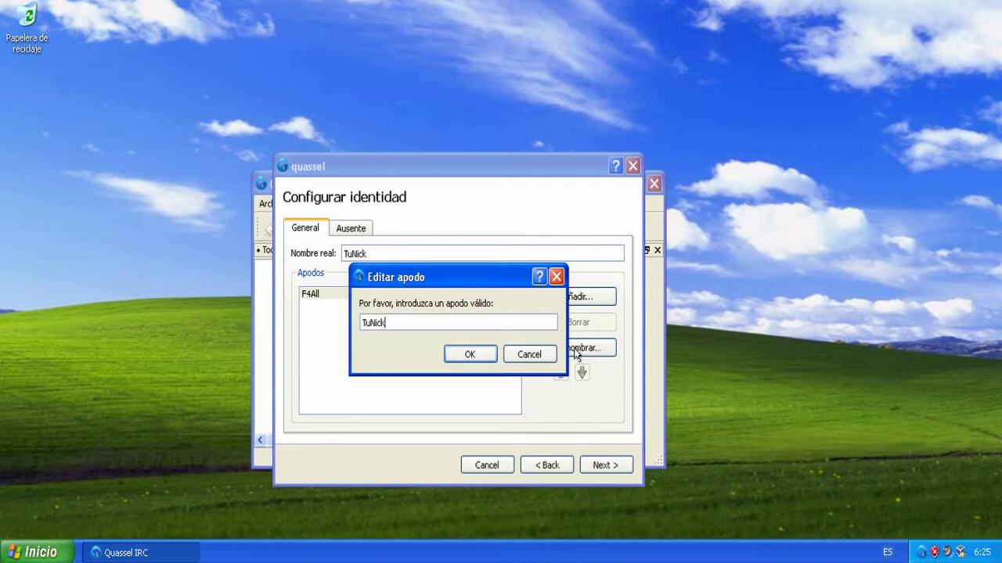
left_click(491, 355)
Set the default away reason to "Estoy ausente por... blablabla" and continue to the network connection setup
left_click(359, 232)
left_click_drag(452, 275, 317, 278)
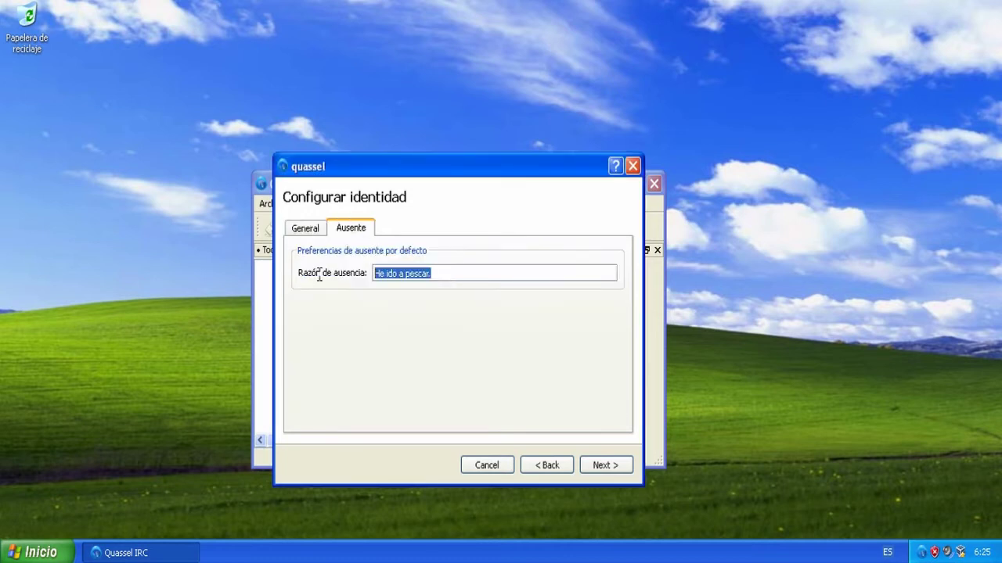
type("U")
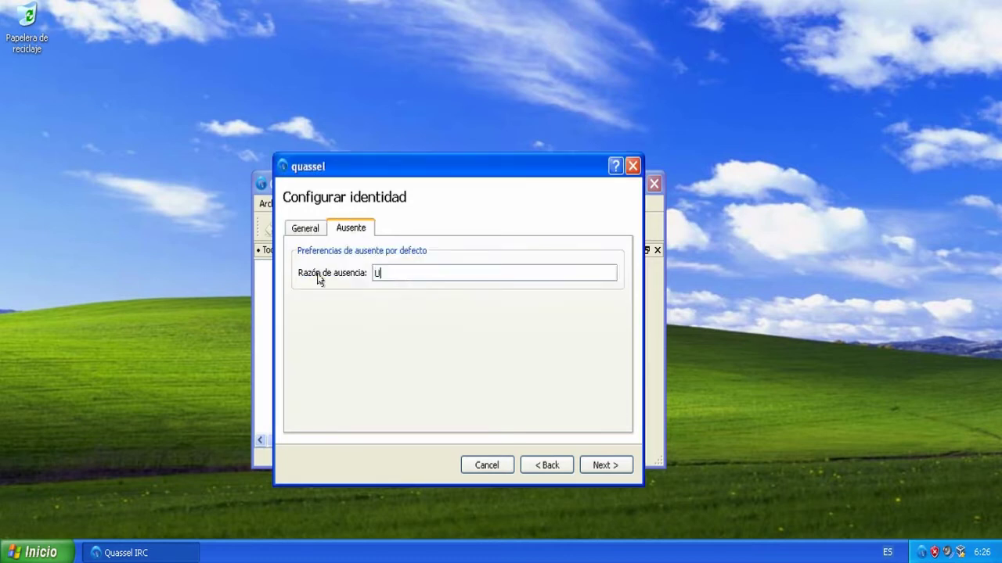
key("BackSpace")
type("Estoy ausente por... blablabla")
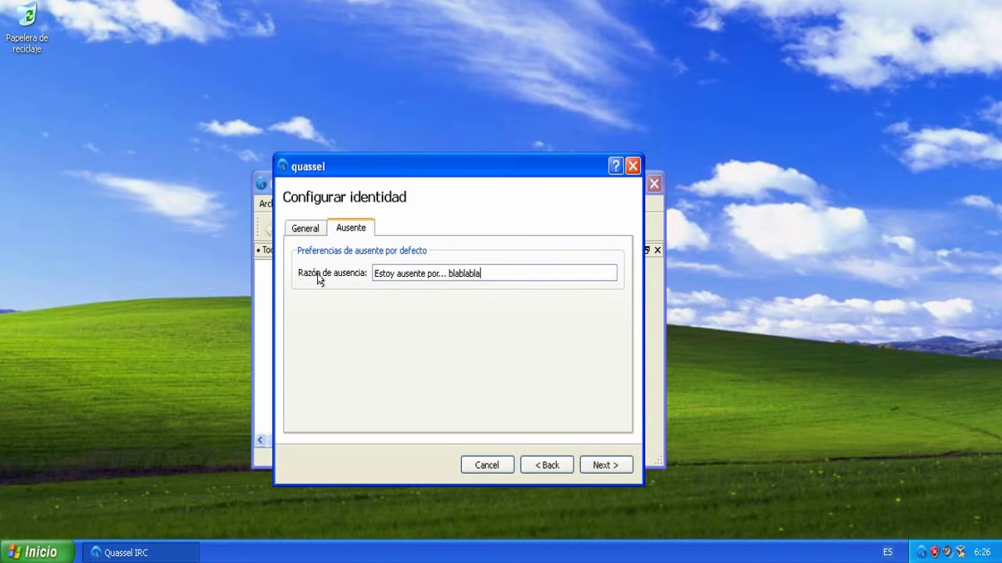
left_click(603, 465)
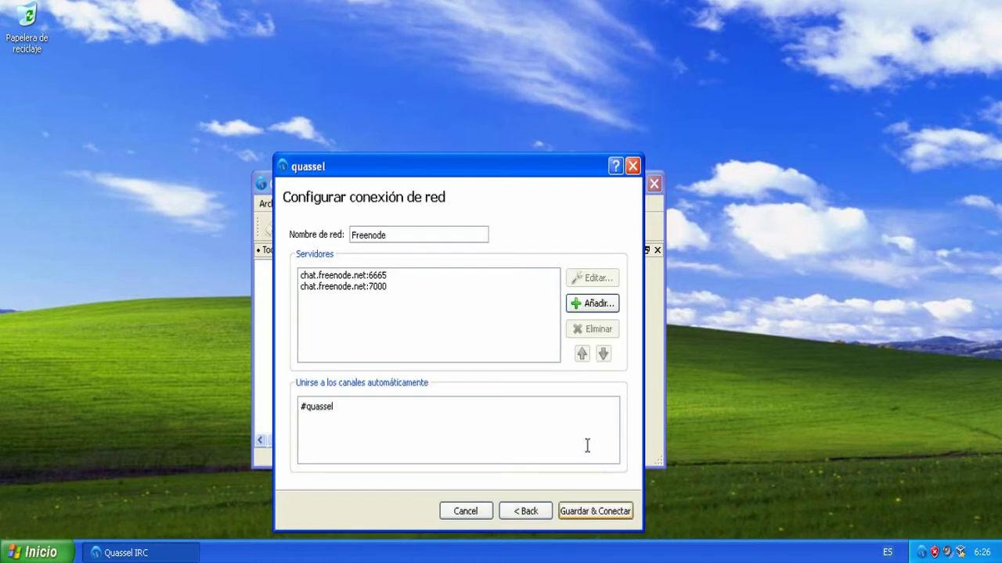
Remove both preset chat.freenode.net servers from the network's server list
left_click(382, 275)
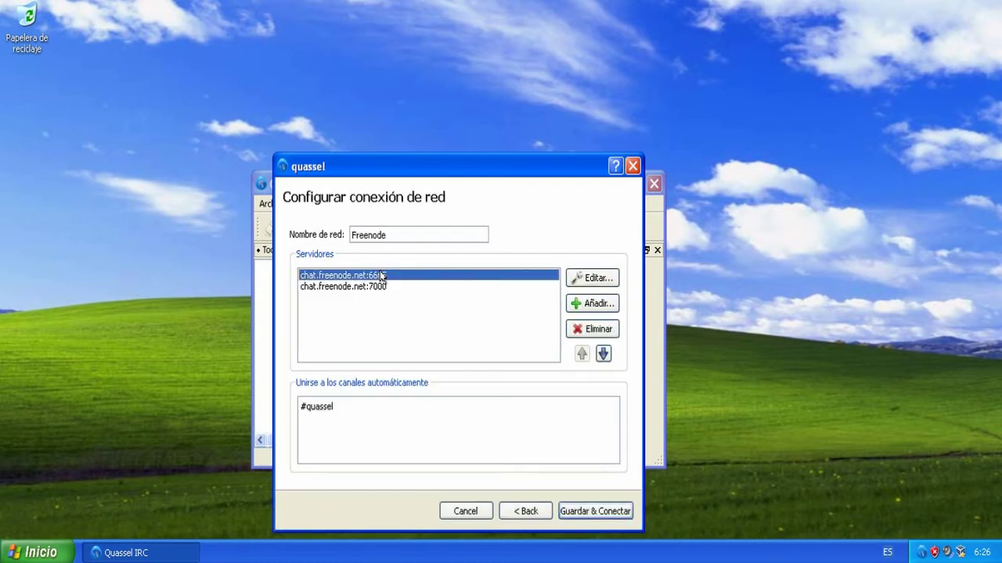
left_click(610, 330)
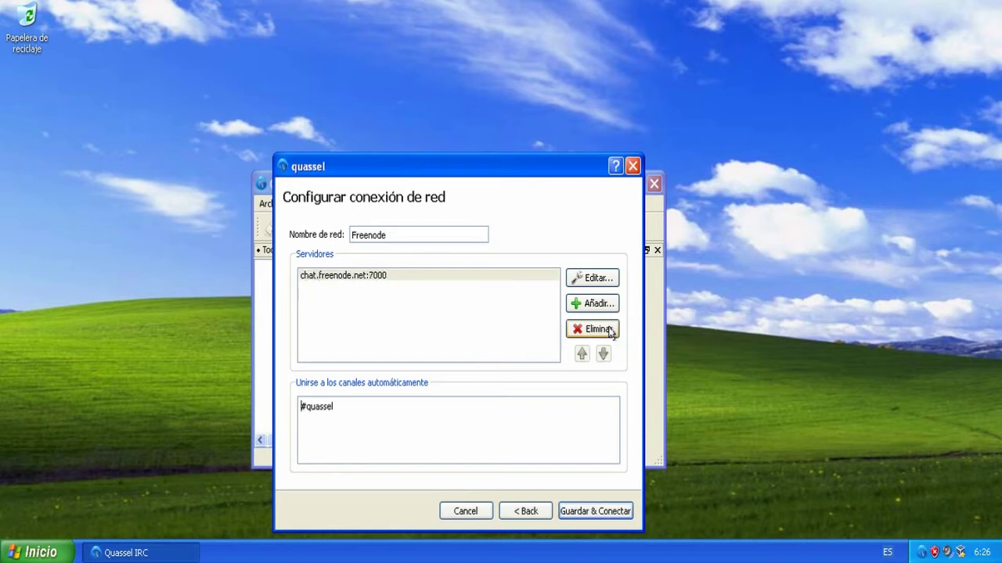
left_click(422, 278)
left_click(584, 332)
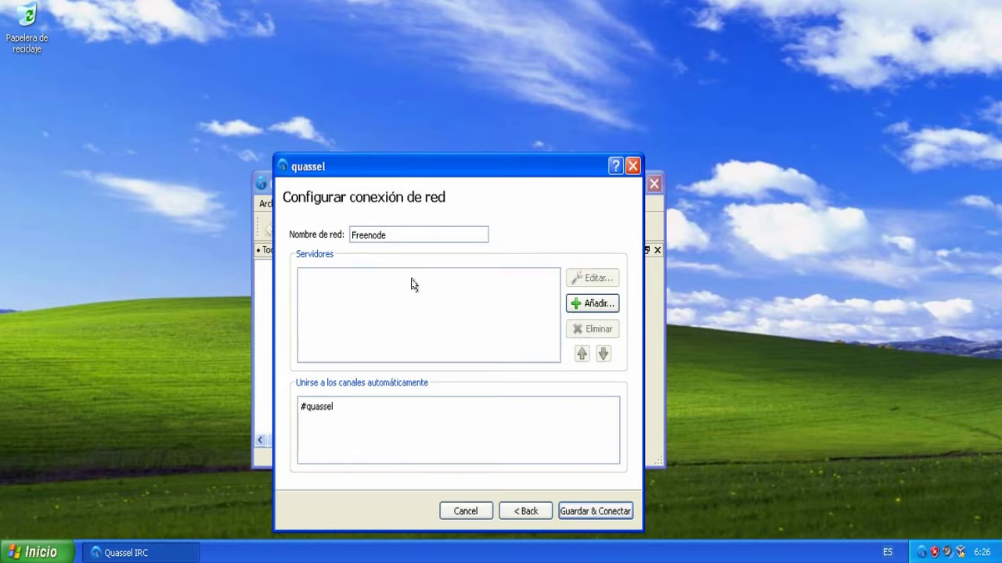
Add the server irc.anonops.com on port 6697 with SSL enabled
left_click_drag(398, 235, 307, 232)
type("AnonOps")
left_click(576, 305)
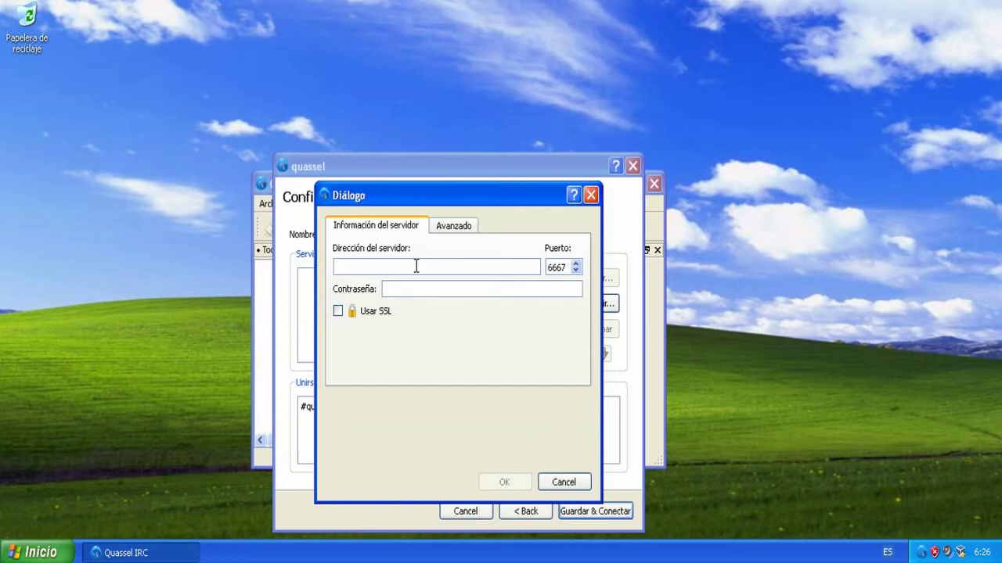
type("i")
type(".anonops")
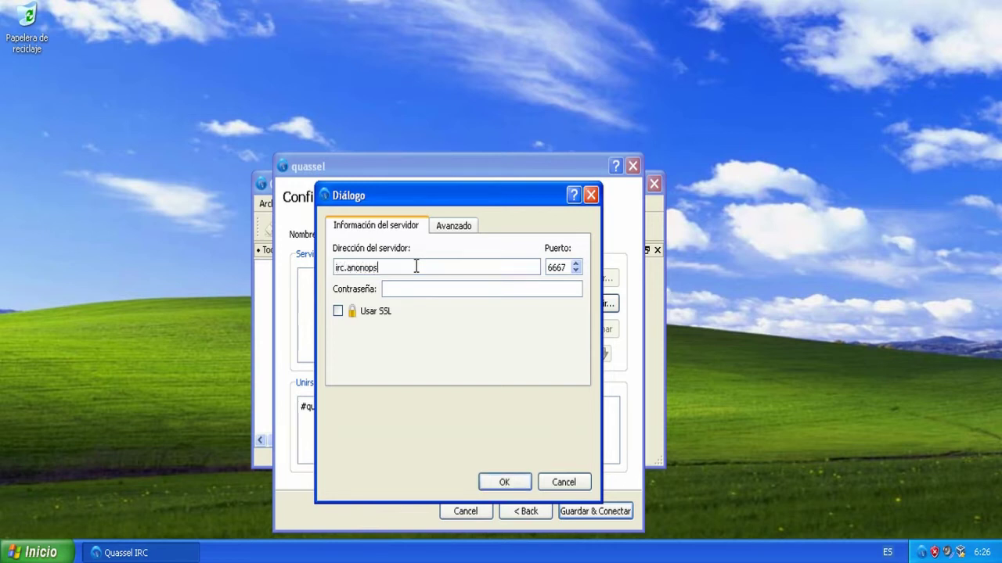
type(".com")
key("Tab")
type("6697")
left_click(338, 312)
left_click(504, 482)
Replace the automatically joined channel with #iberoamerica
left_click(358, 413)
key("BackSpace")
key("BackSpace")
key("BackSpace")
key("BackSpace")
key("BackSpace")
key("BackSpace")
key("BackSpace")
type("iberoa")
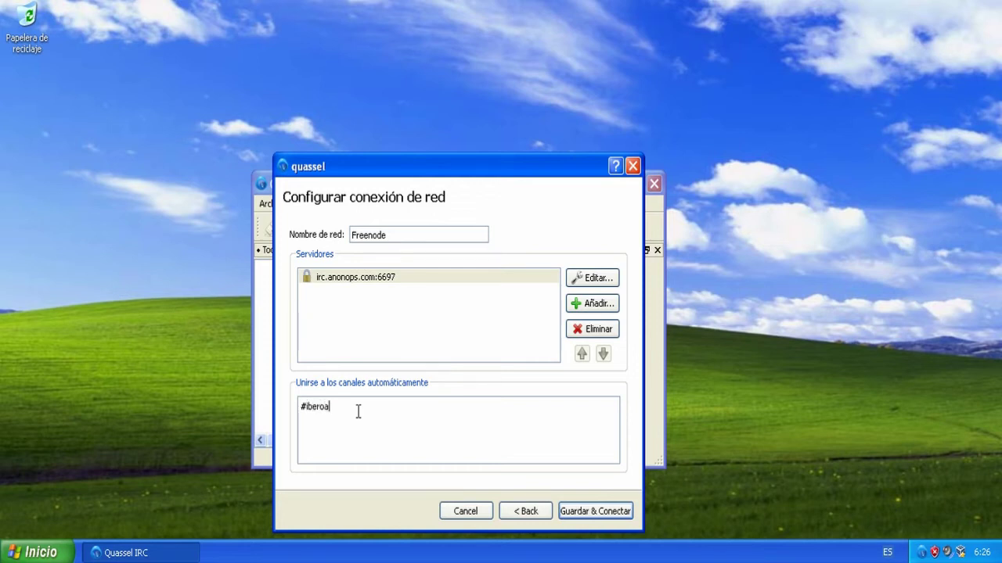
type("merica")
Name the network AnonOps, save the configuration and connect
left_click_drag(416, 235, 332, 235)
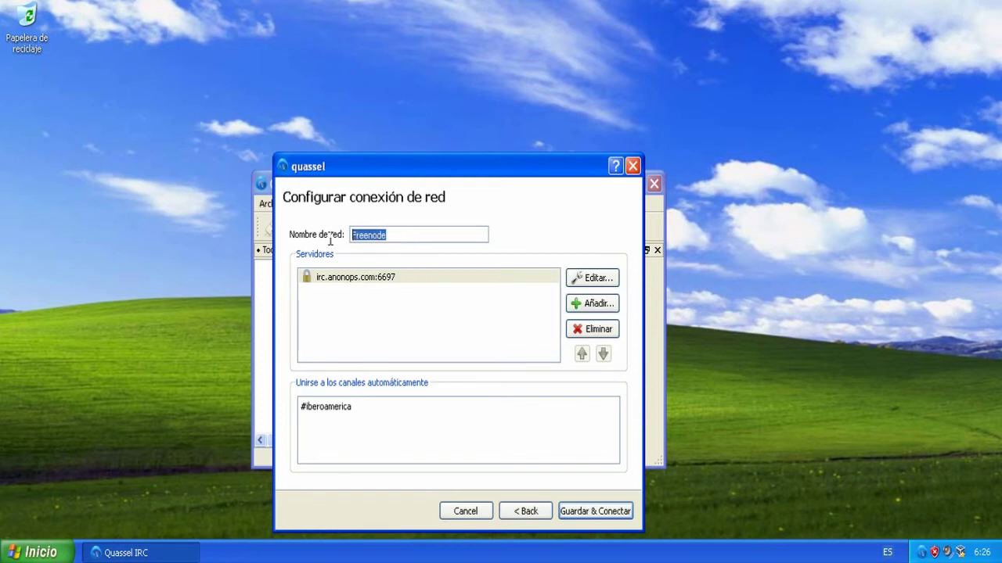
type("AnonOps")
left_click(592, 516)
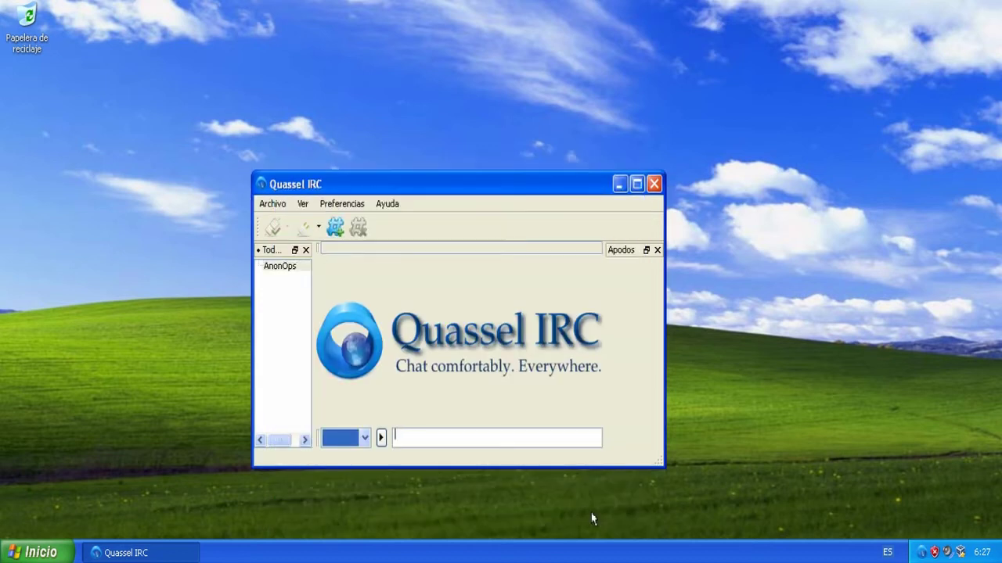
Maximize the chat window, open the #iberoamerica channel and place the cursor in its message field
left_click(636, 184)
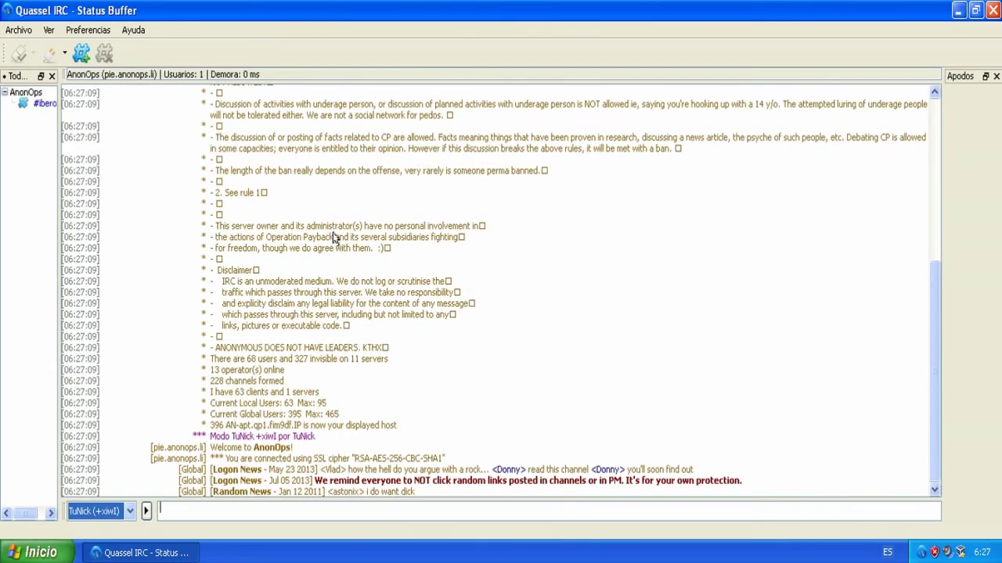
left_click(39, 107)
left_click(213, 508)
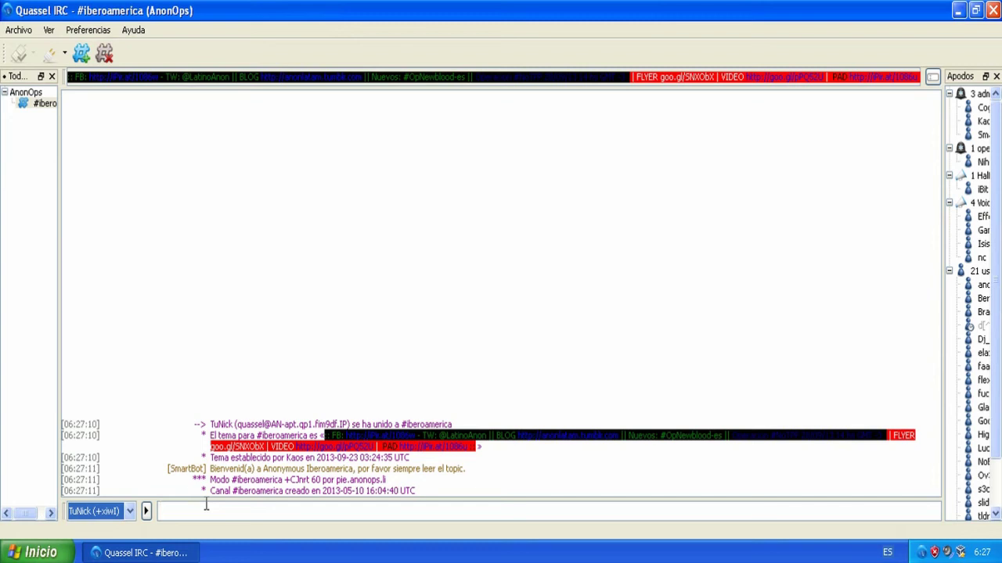
Send the message "Grabando tutorial para los nuevos :D" to the #iberoamerica channel
type("Grabando tutorial para los nuevos :D")
key("Return")
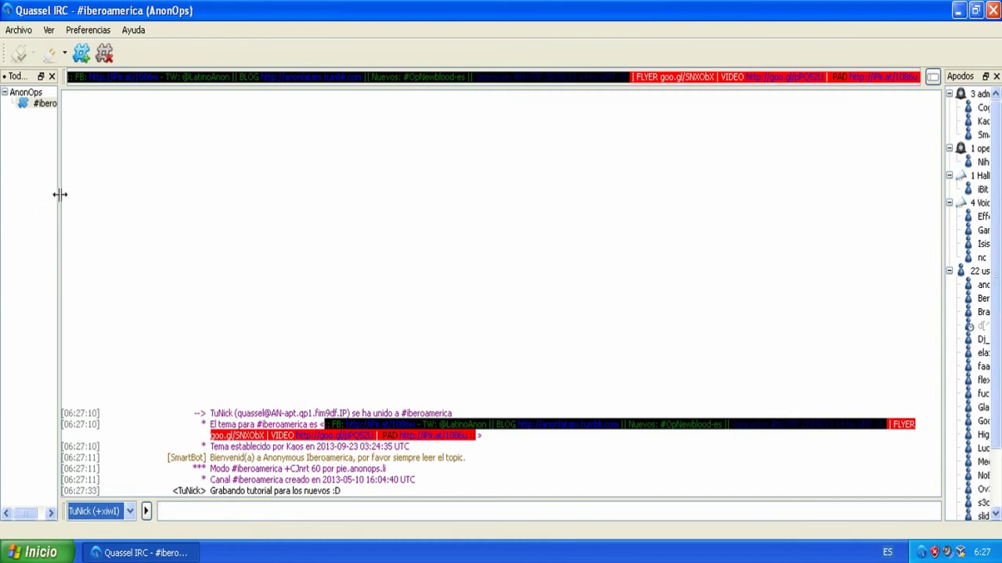
Widen the channel list slightly and the nickname list enough to show the full user names
left_click_drag(65, 196, 80, 196)
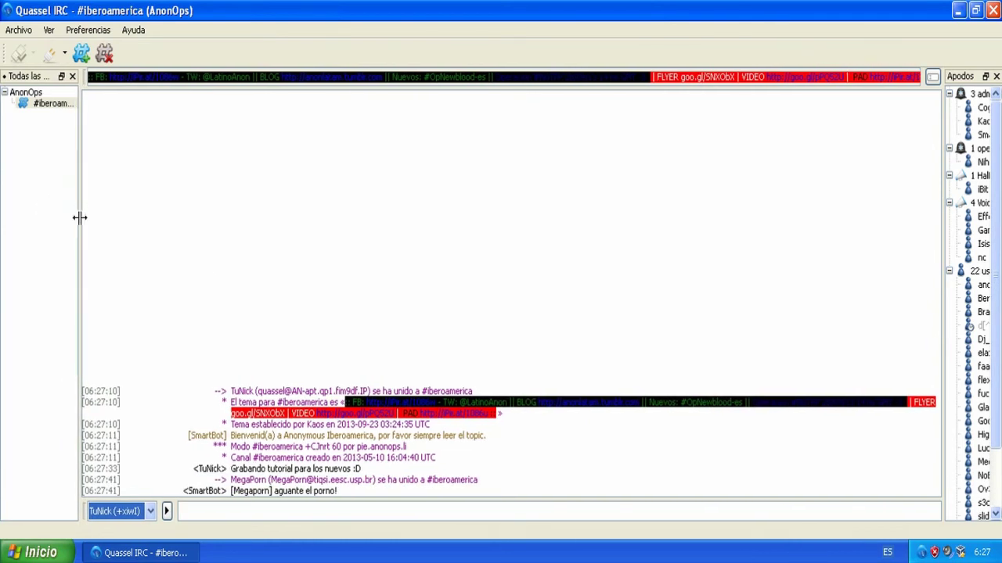
left_click_drag(941, 282, 877, 284)
left_click_drag(996, 183, 990, 145)
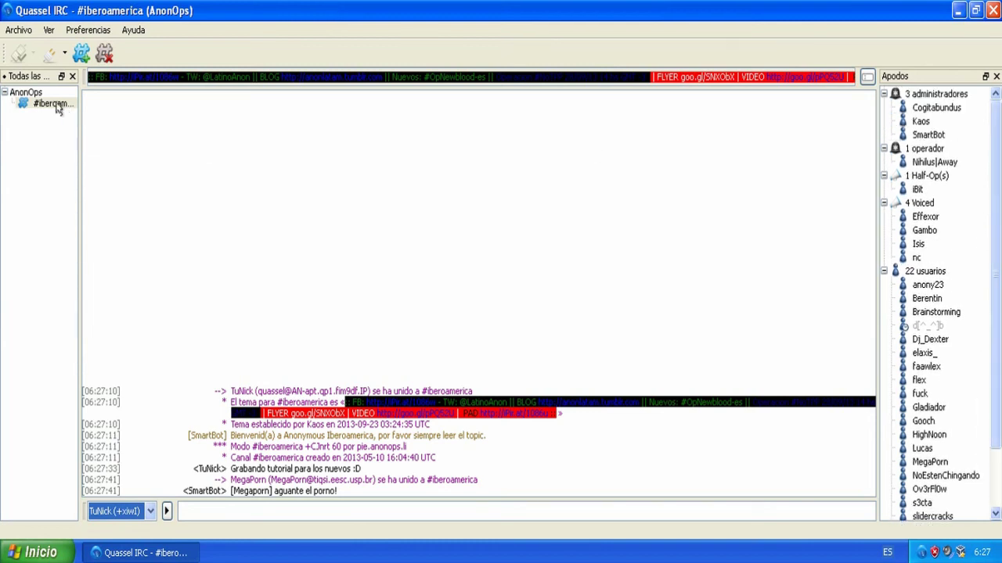
mouse_move(56, 109)
Close Quassel IRC and launch it again from Windows to reconnect to AnonOps
left_click(995, 11)
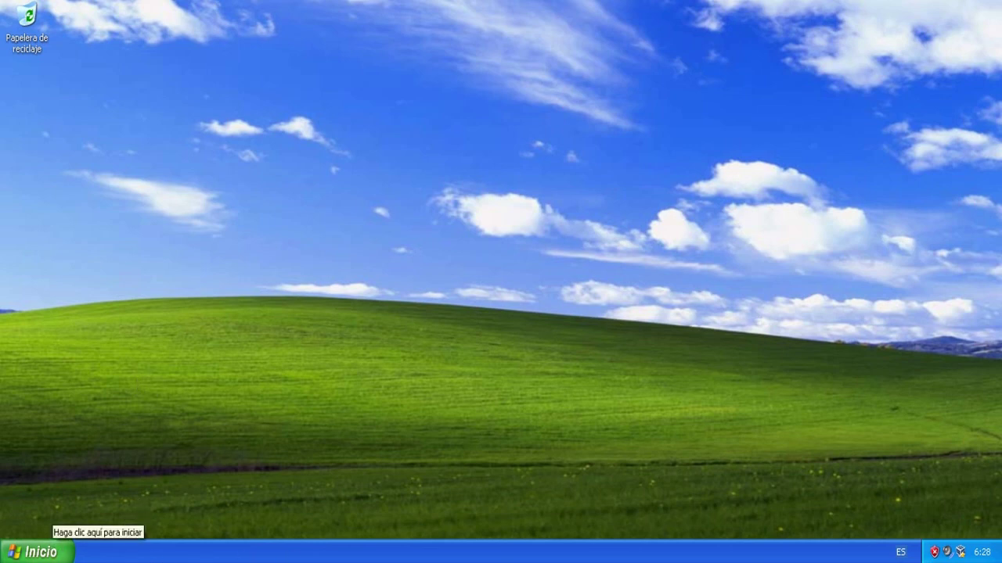
left_click(32, 557)
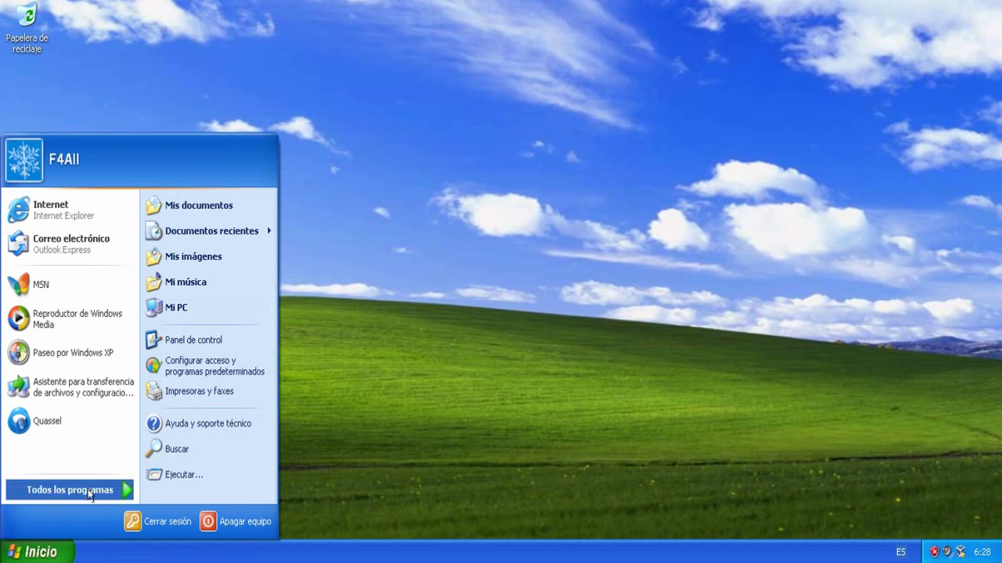
mouse_move(89, 493)
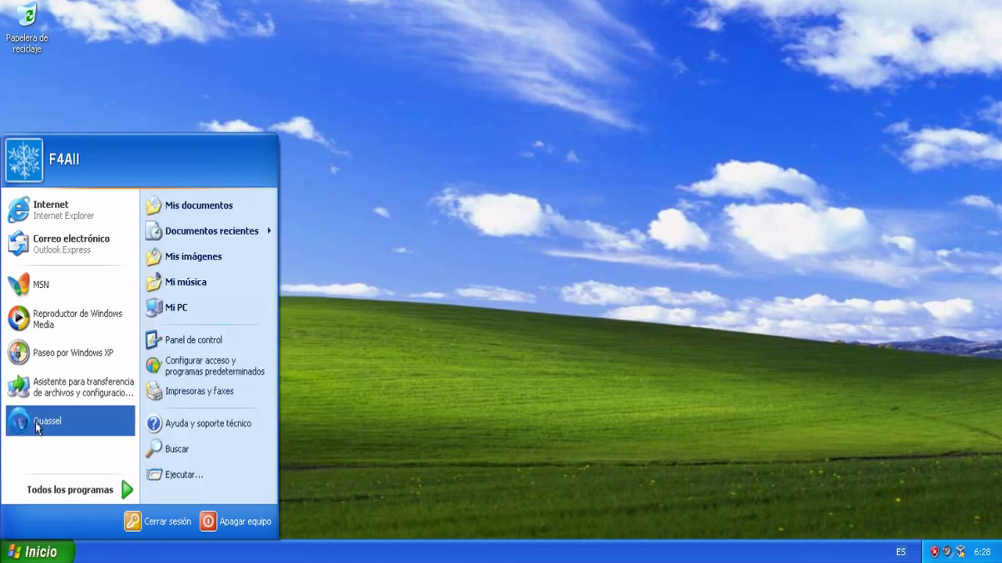
left_click(36, 423)
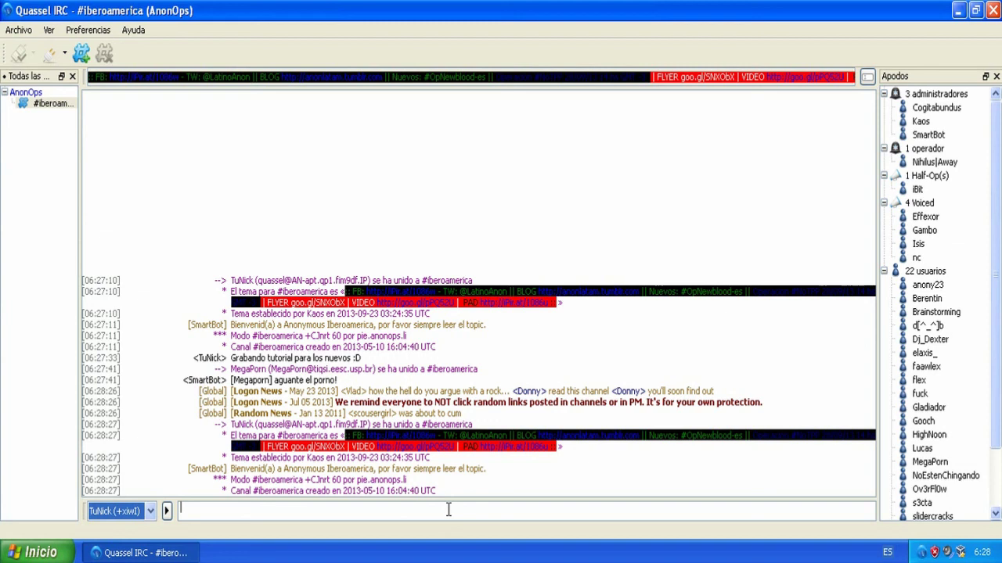
Close the reopened Quassel IRC window and return to the empty Windows desktop
left_click(996, 11)
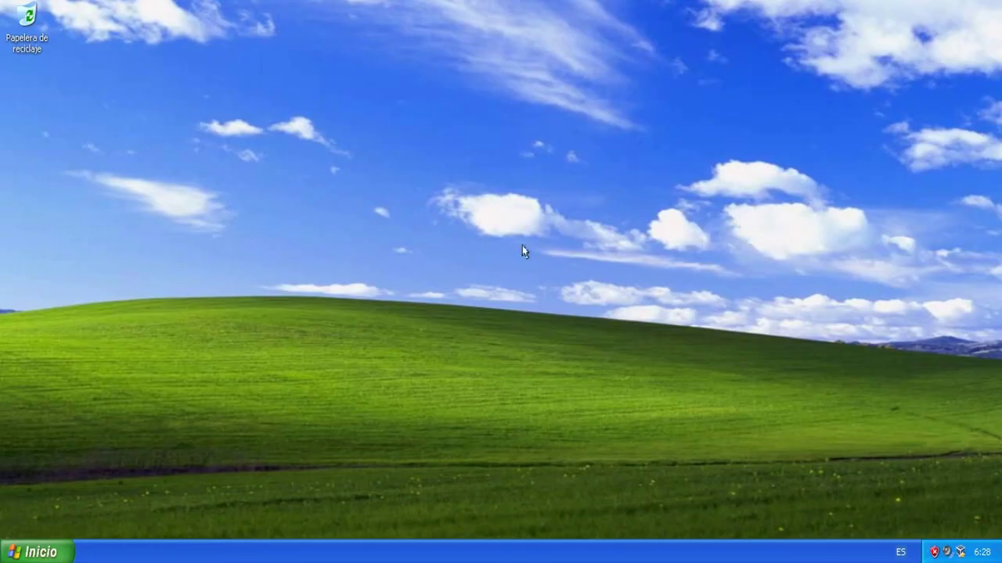
left_click_drag(266, 108, 565, 275)
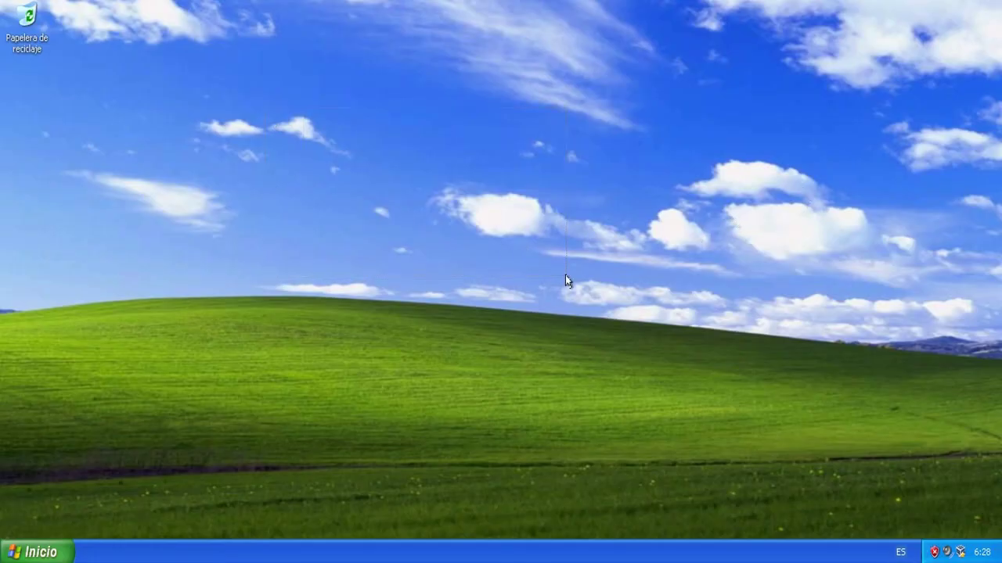